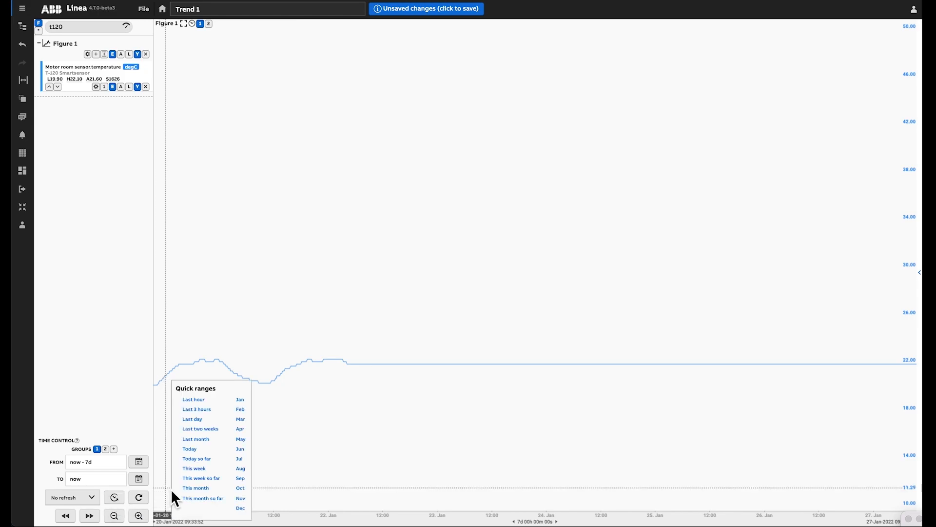
Show the last month of data in the trend and turn on automatic axis scaling for Figure 1
left_click(201, 439)
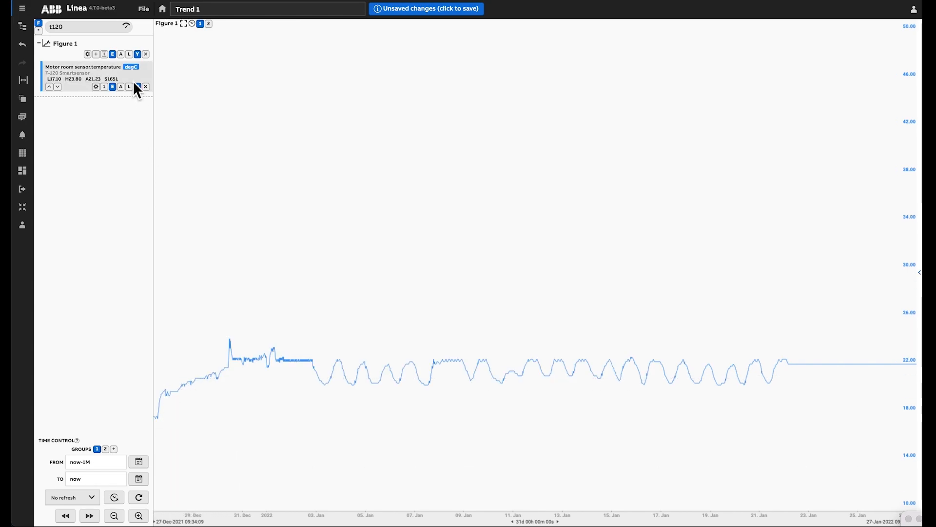
left_click(121, 54)
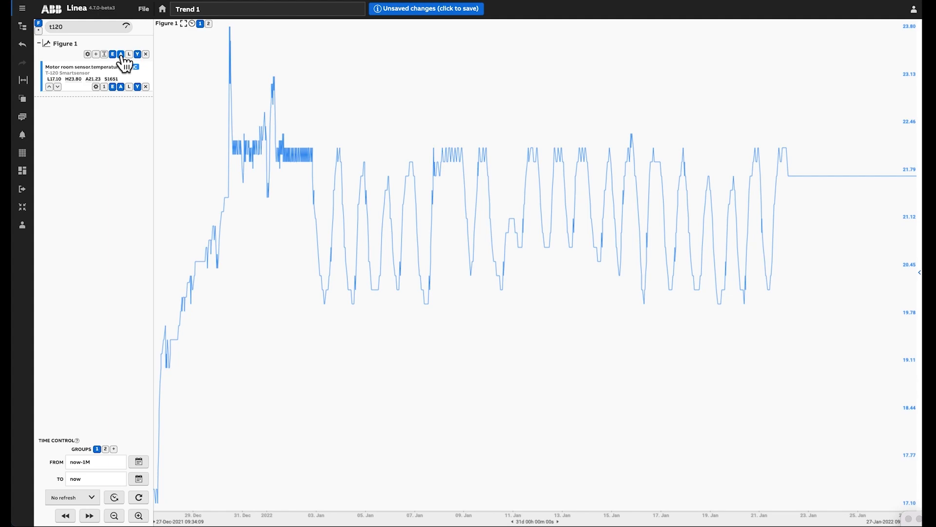
Add a second series to Figure 1 and reference Motor room sensor.temperature in its datasource value
left_click(96, 54)
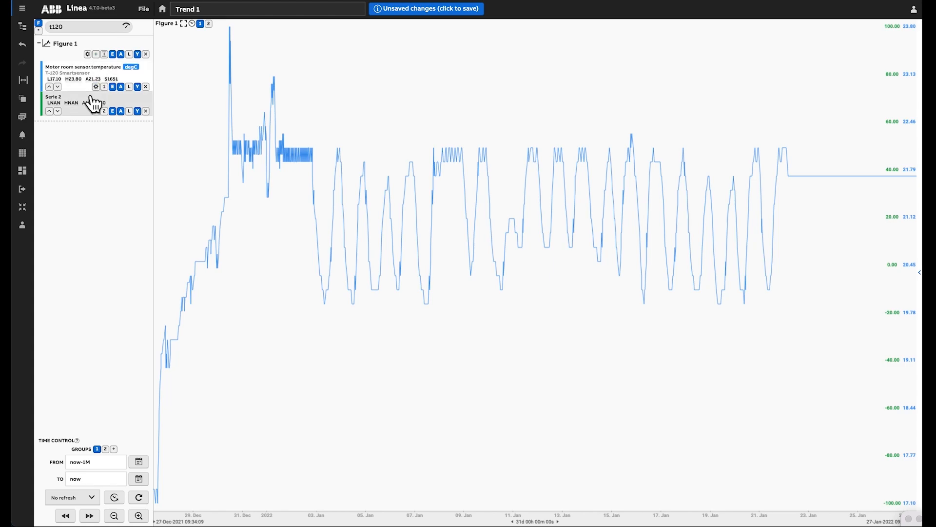
left_click(91, 97)
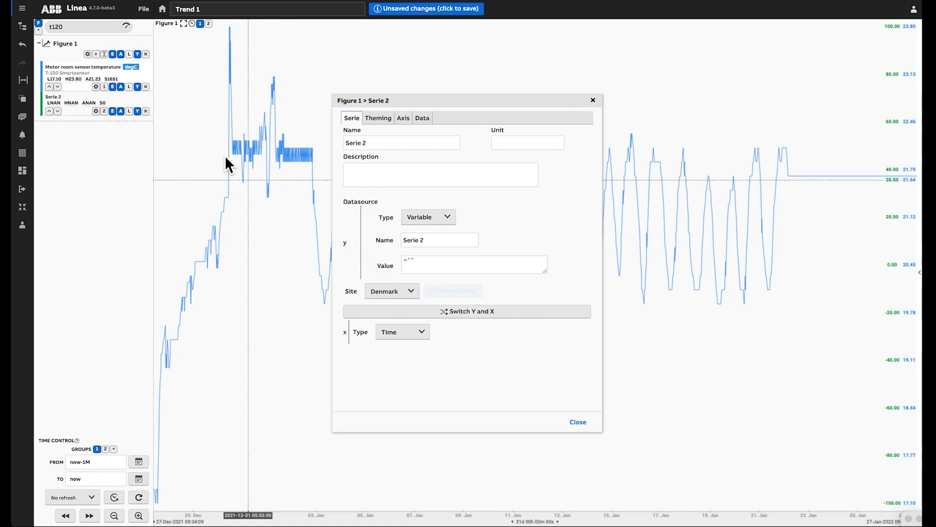
left_click_drag(94, 73, 439, 267)
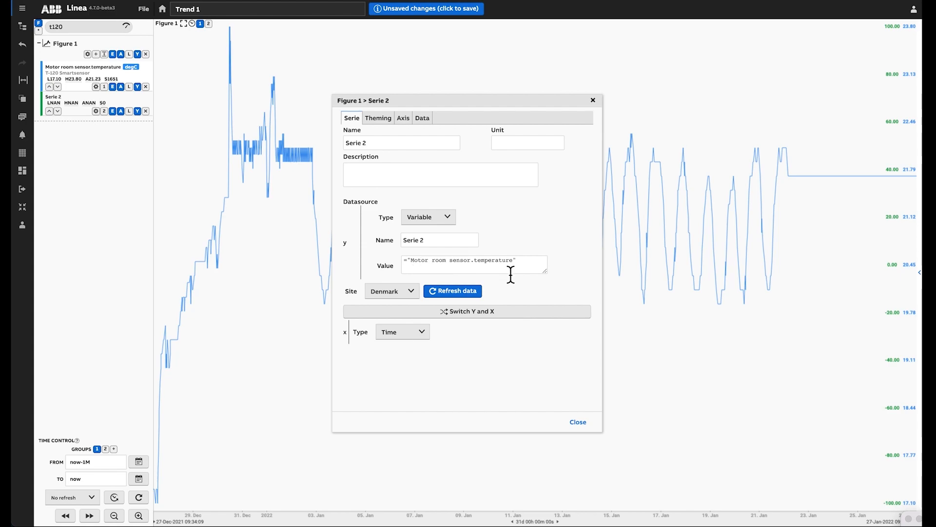
left_click(534, 267)
left_click(533, 265)
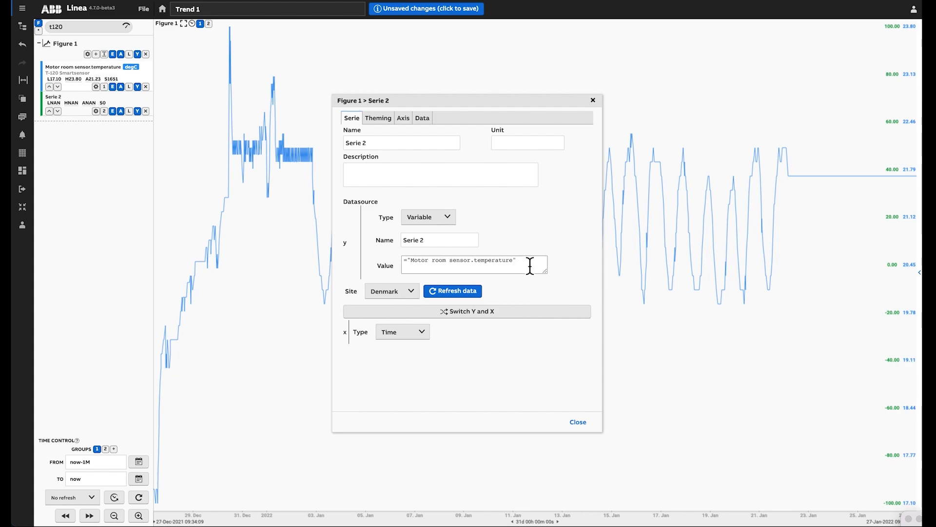
Append *(9/5)+32 to the new series' value formula to convert the temperature to Fahrenheit
type("*(9/5)")
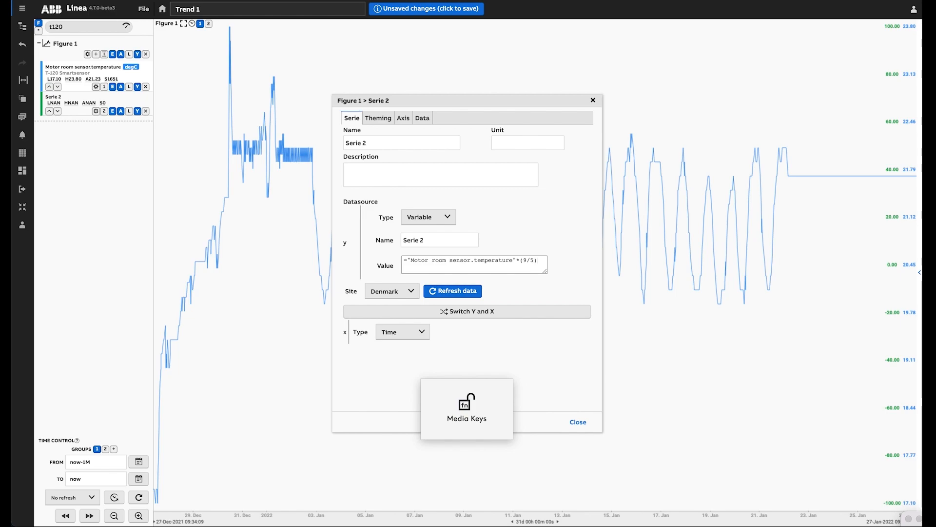
type("+32")
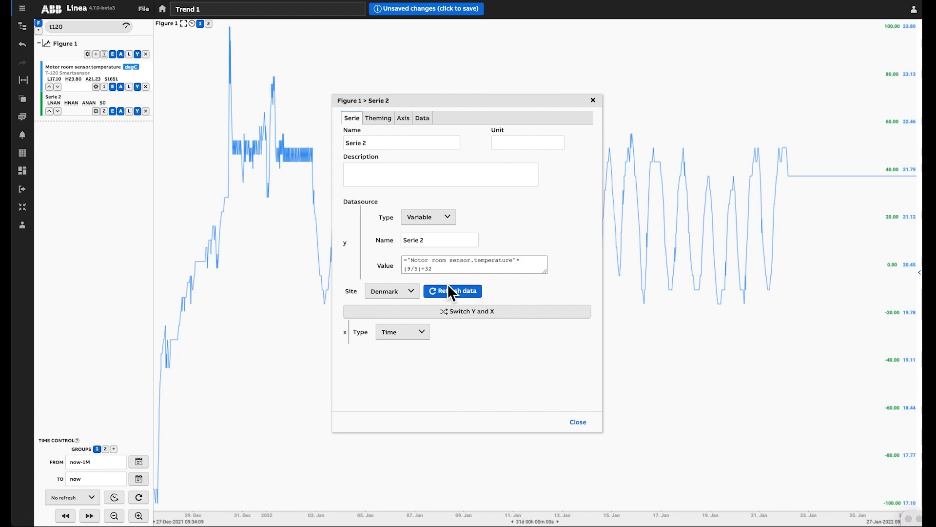
Set the calculated series' site to Oslo and close its configuration
left_click(411, 291)
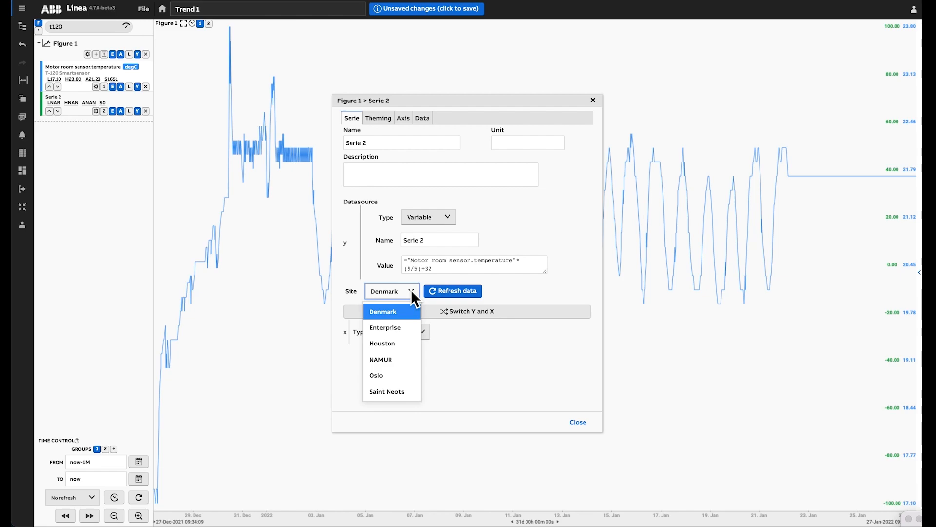
left_click(394, 375)
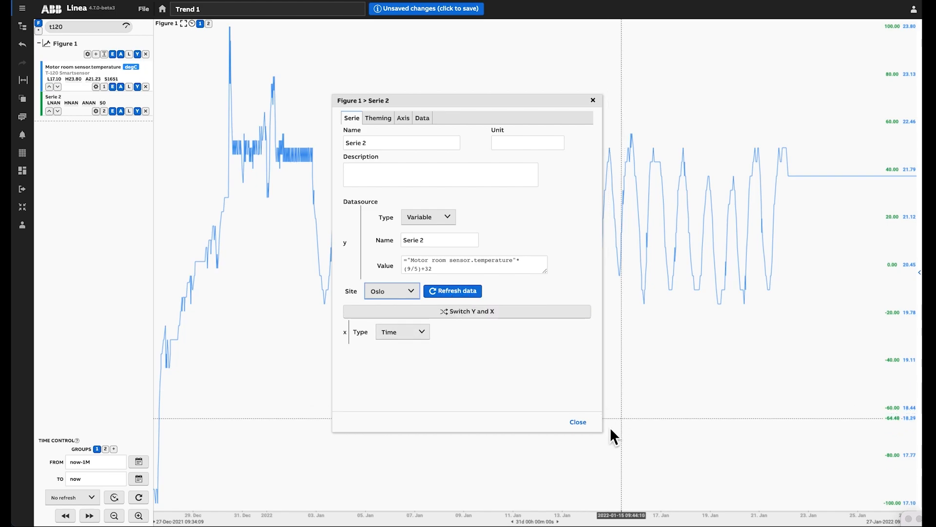
left_click(578, 423)
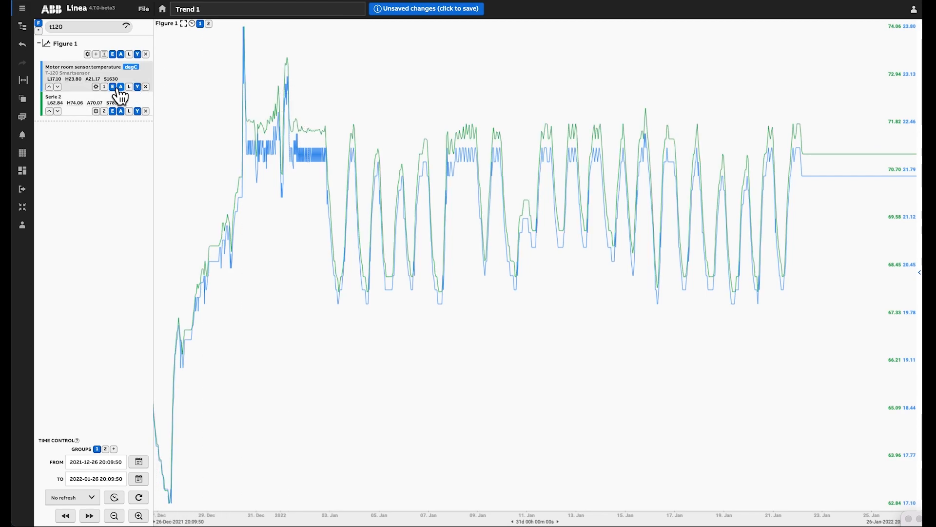
Change the trend layout to 2x1 and move Serie 2 into Figure 2
left_click(23, 170)
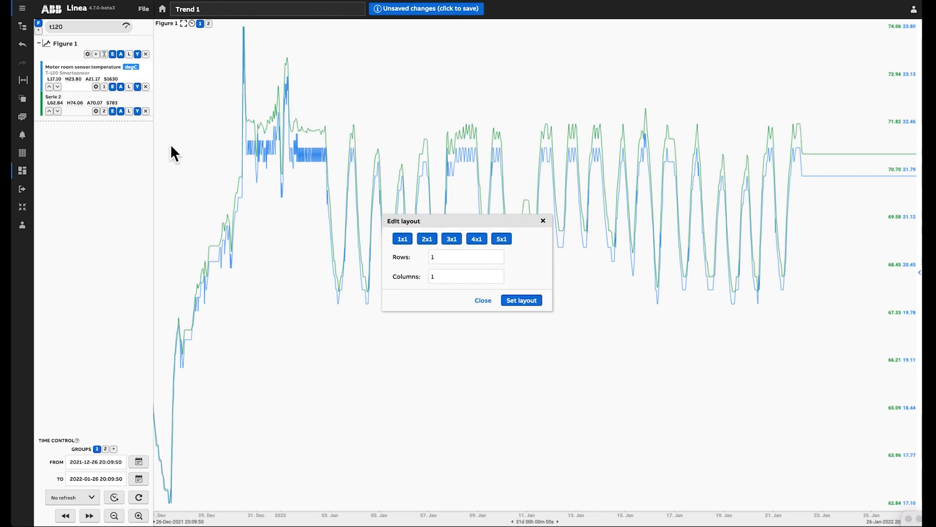
left_click(427, 239)
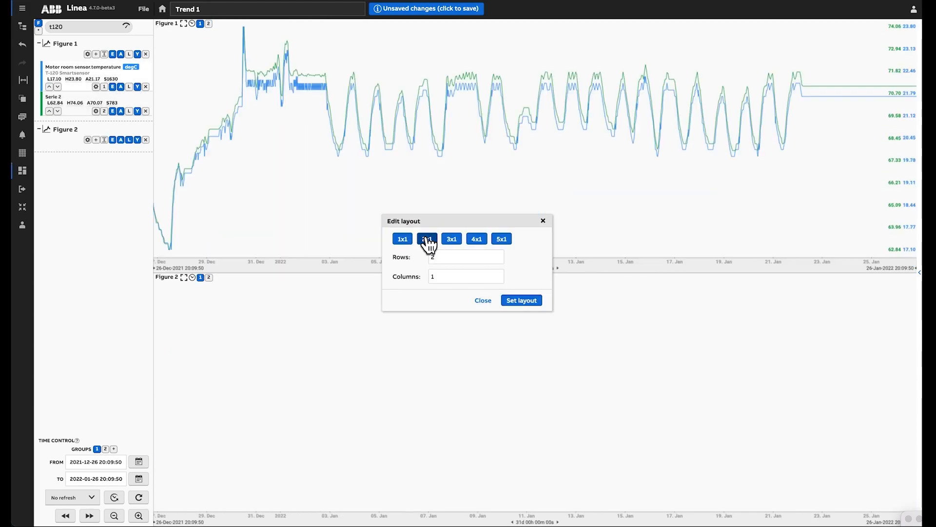
left_click(543, 221)
left_click_drag(59, 98, 72, 128)
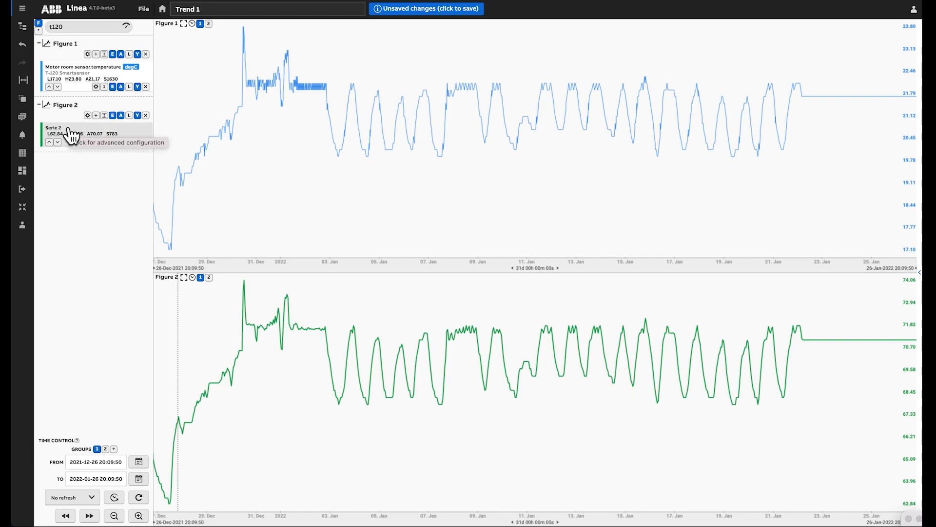
Rename Serie 2 in Figure 2 as Conversion Fahrenheit
left_click(63, 130)
triple_click(383, 146)
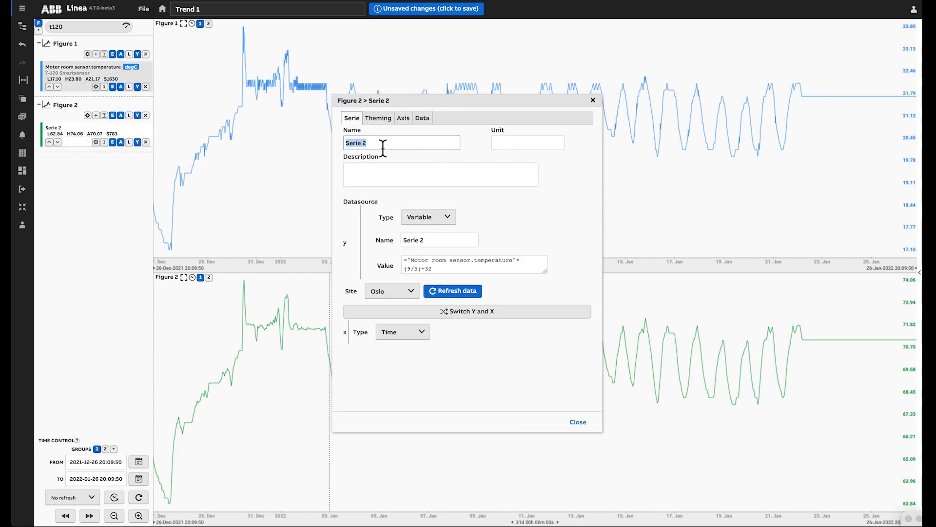
type("C")
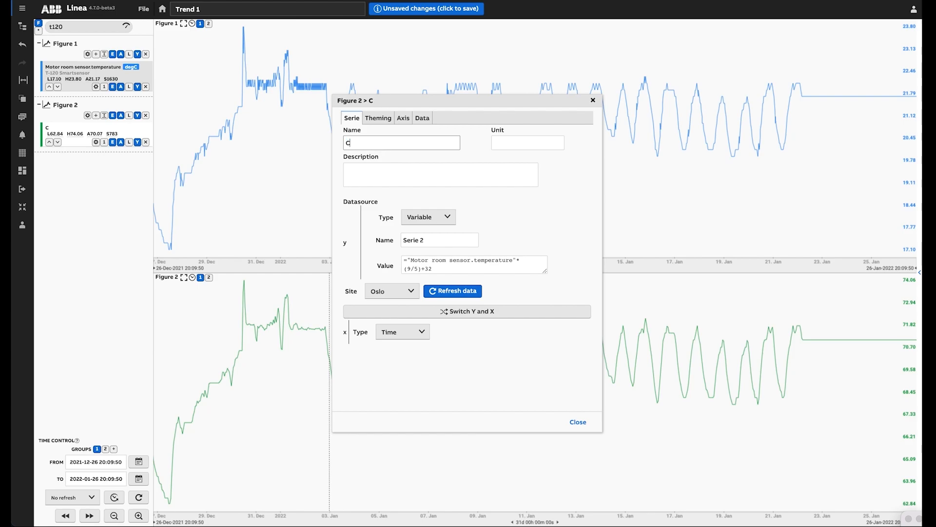
type("onversion Fahrenheit")
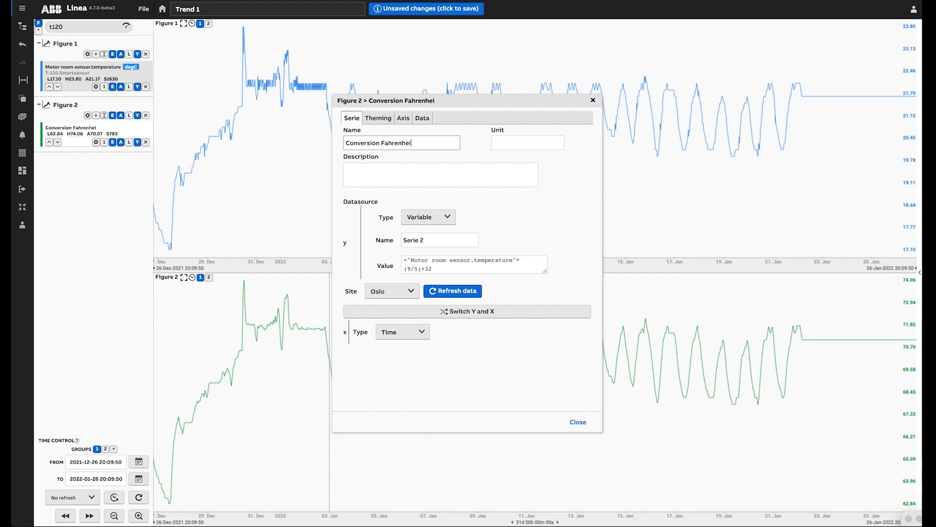
Give the converted series the unit degF and the description Calculation, then close its configuration
left_click(509, 144)
type("degF")
left_click(487, 176)
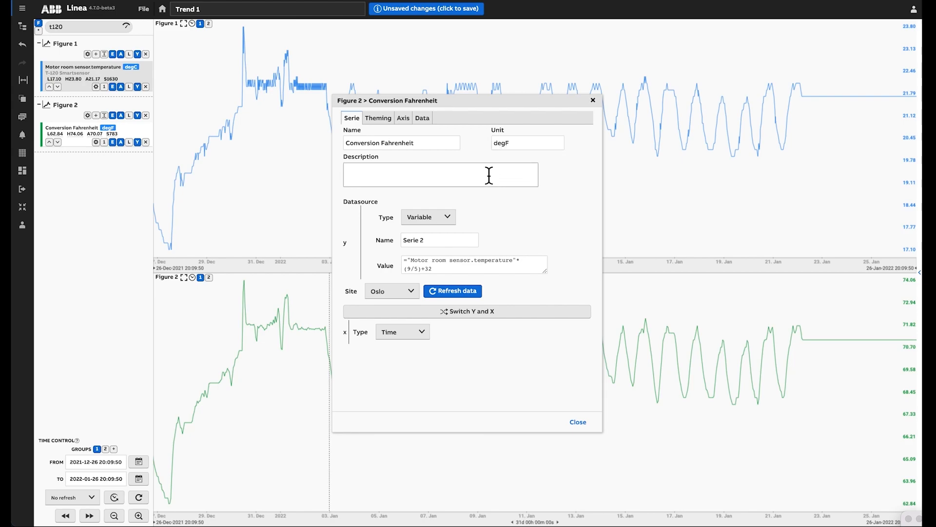
type("Calculation")
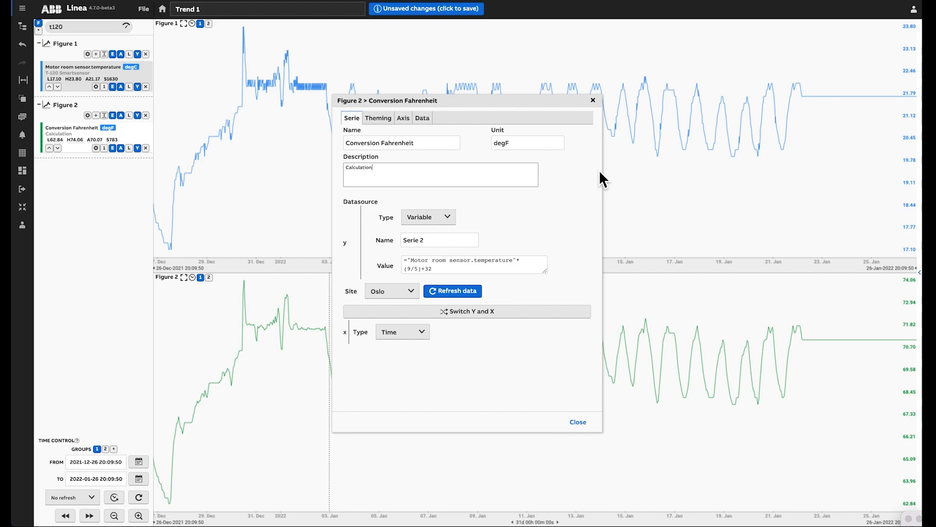
left_click(594, 100)
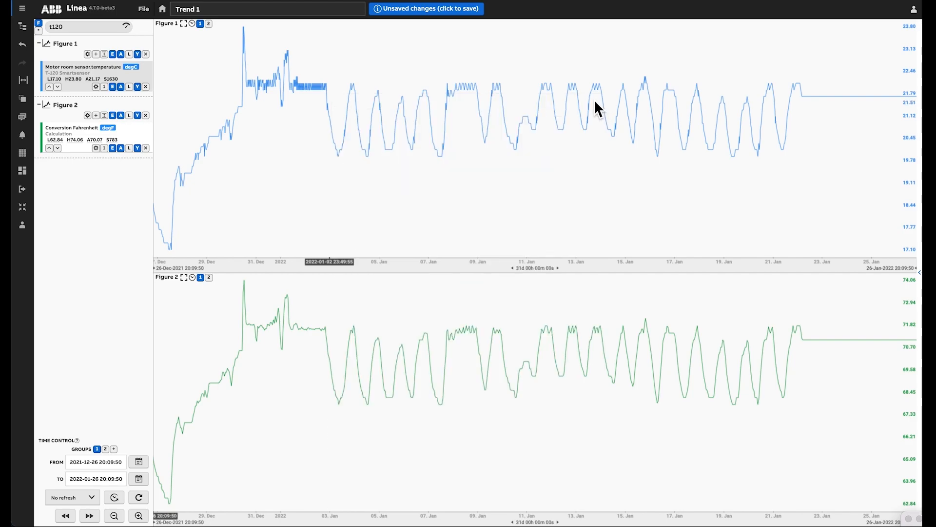
Rename Figure 1 as Celcius and Figure 2 as Fahrenheit
double_click(60, 46)
key("BackSpace")
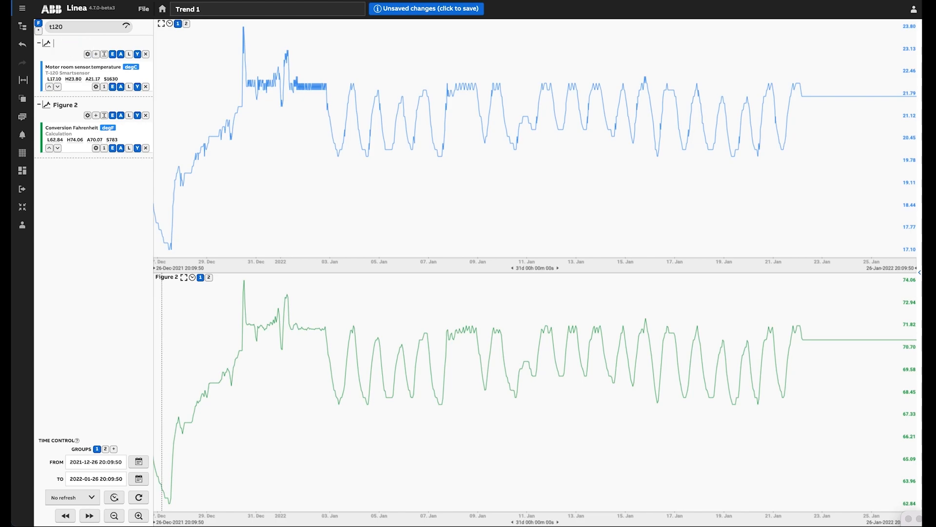
type("Celcius")
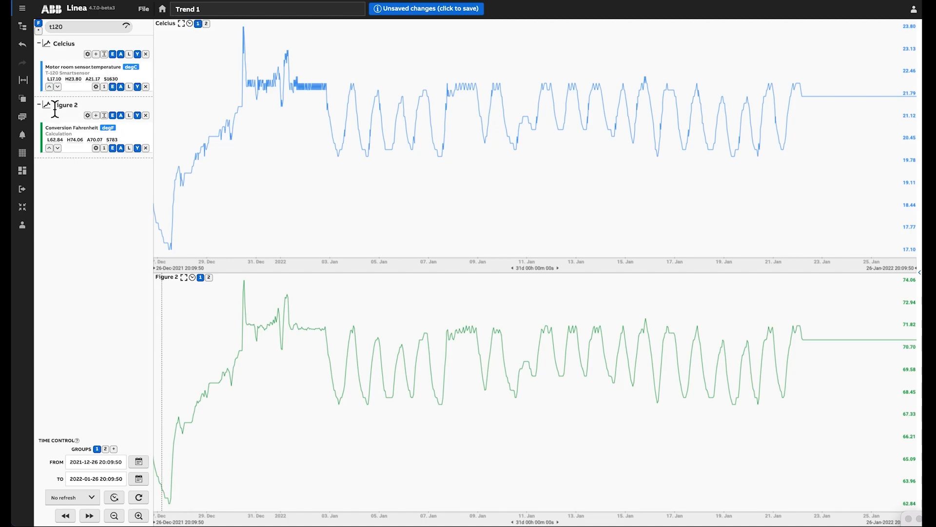
left_click_drag(54, 105, 86, 110)
type("Fahrenheit")
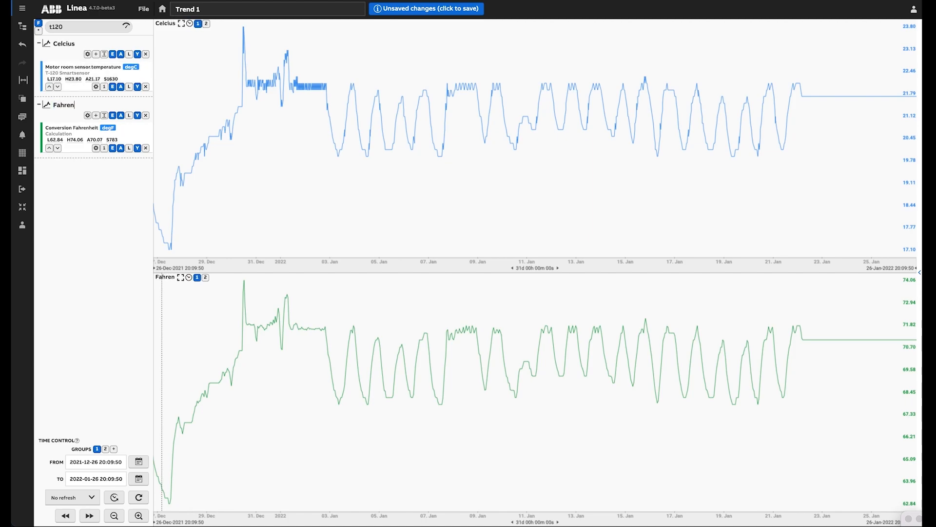
Set the Motor room sensor.temperature series to time-average aggregation with a 1 hour window
double_click(64, 76)
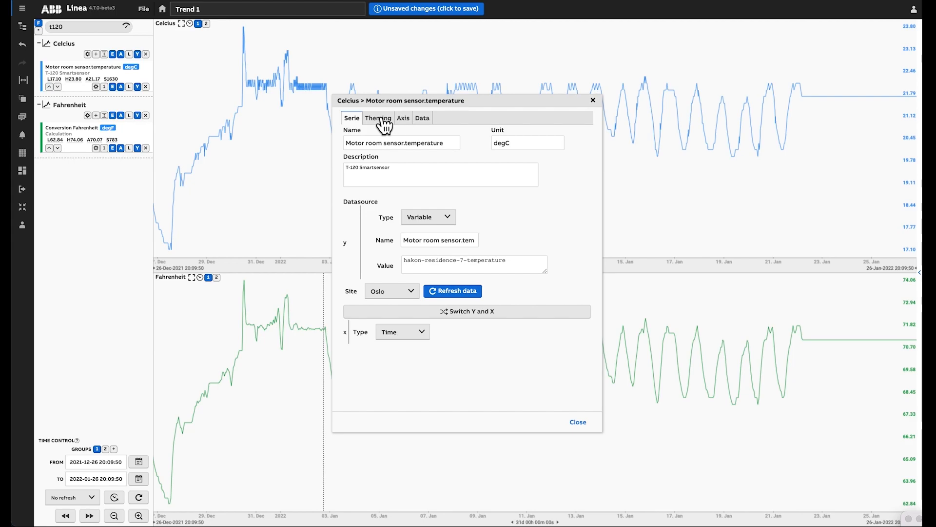
left_click(423, 121)
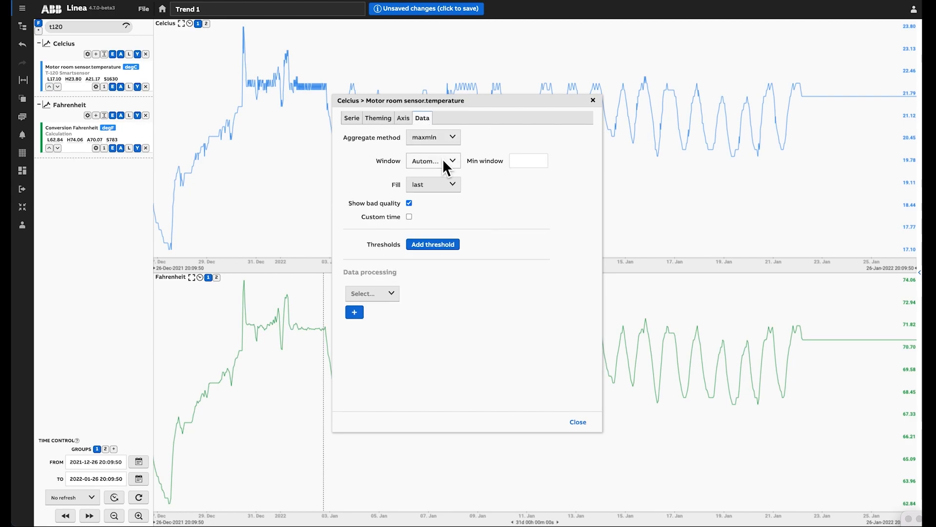
left_click(441, 139)
left_click(450, 186)
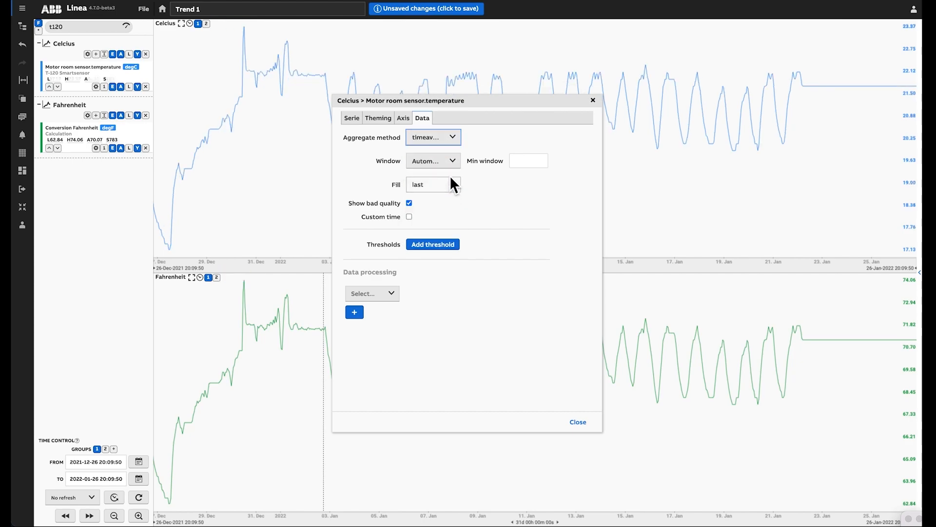
left_click(449, 161)
left_click(429, 244)
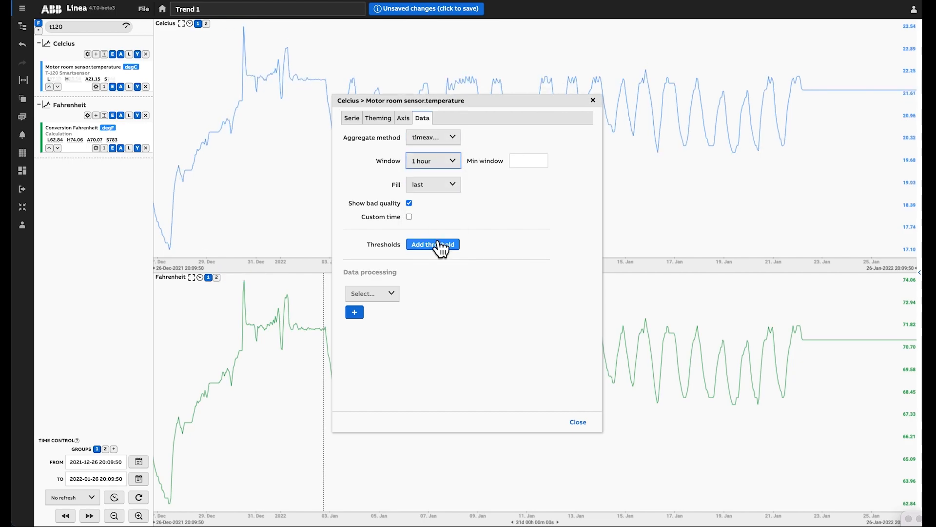
left_click(594, 103)
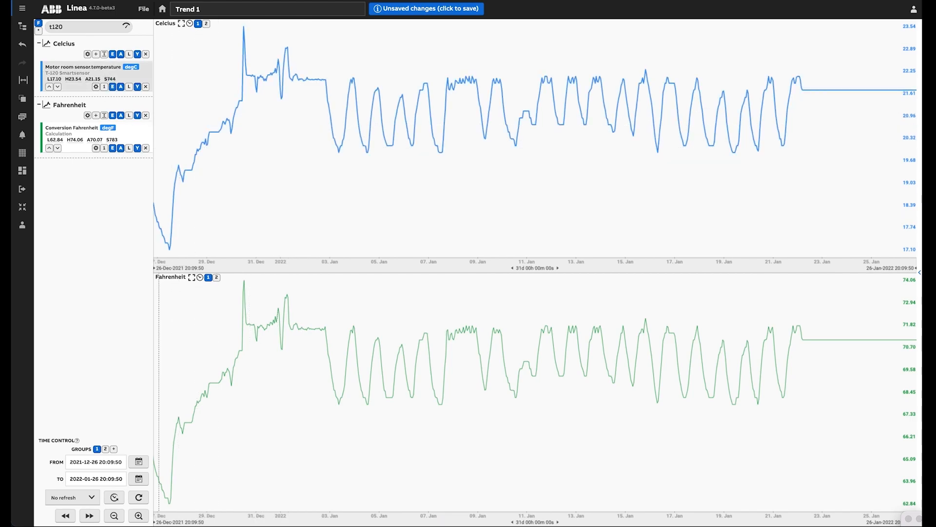
Set the aggregation window of the Conversion Fahrenheit series to 1 hour
left_click(96, 147)
left_click(421, 118)
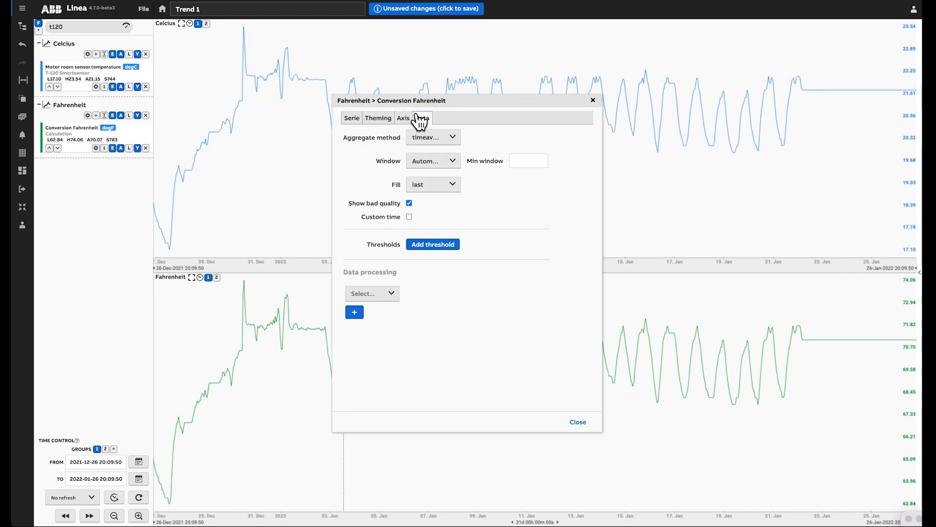
left_click(441, 161)
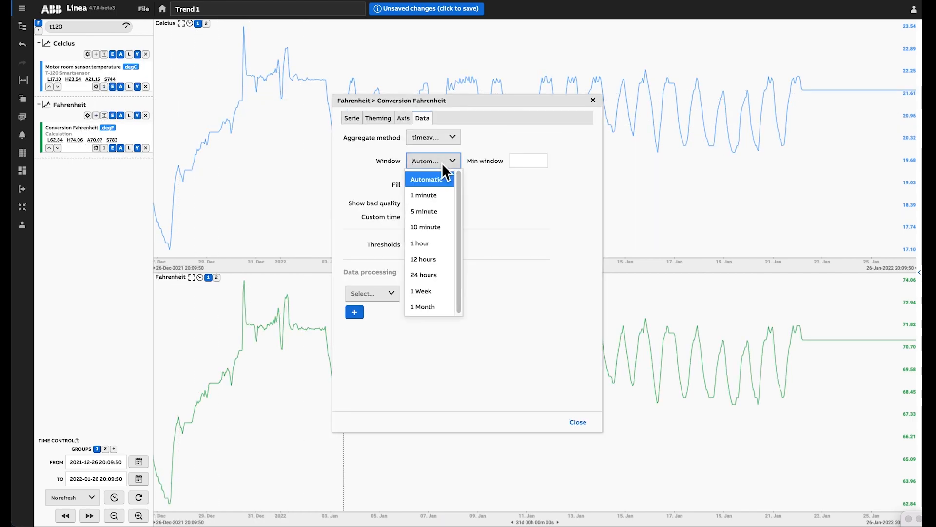
left_click(441, 244)
left_click(577, 422)
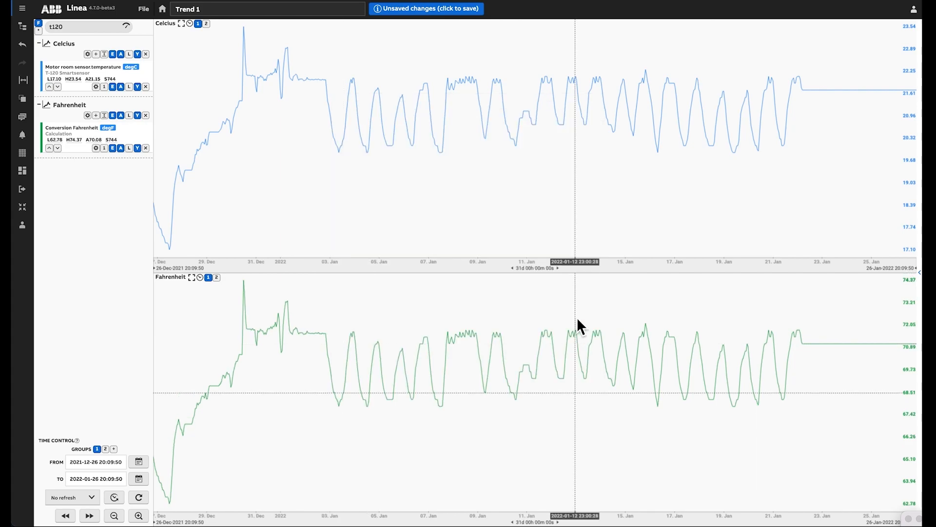